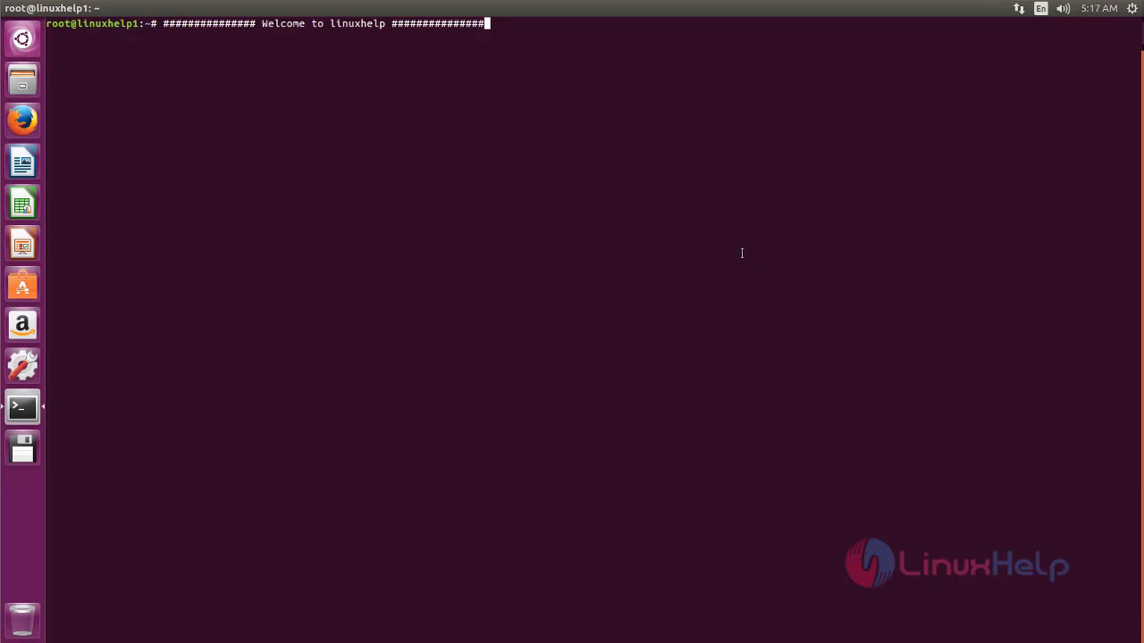
key(Return)
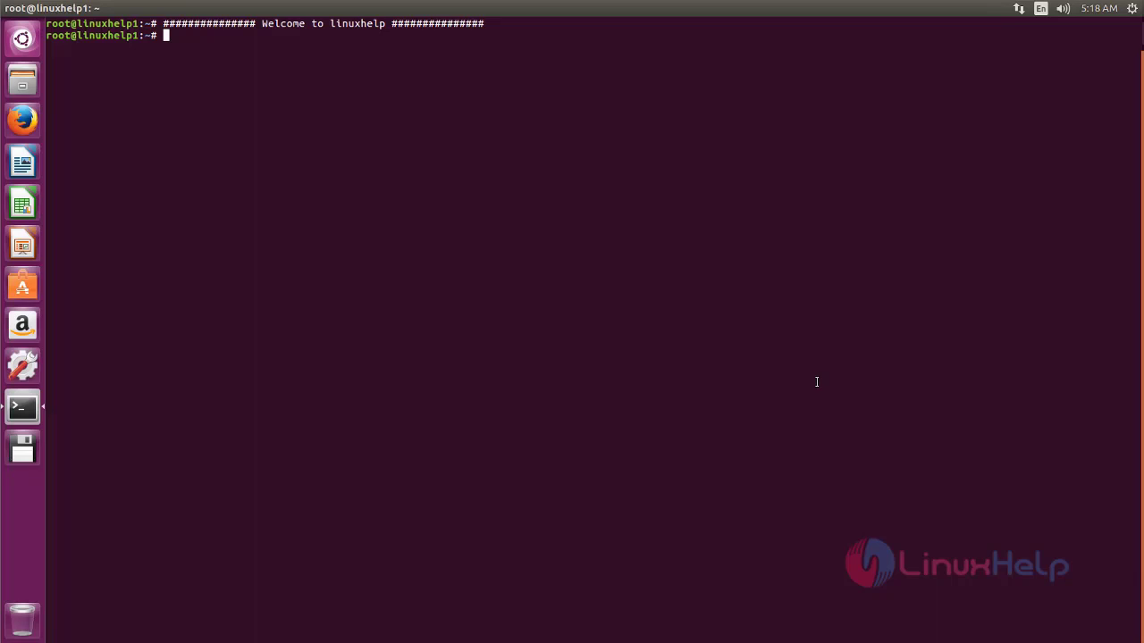
text(wget)
text(http://d17kmd0va0f0mp.cloudfront.net/linux/Splashtop_Streamer_Ubuntu_14.04_v2.2.5.1-4_amd64.deb)
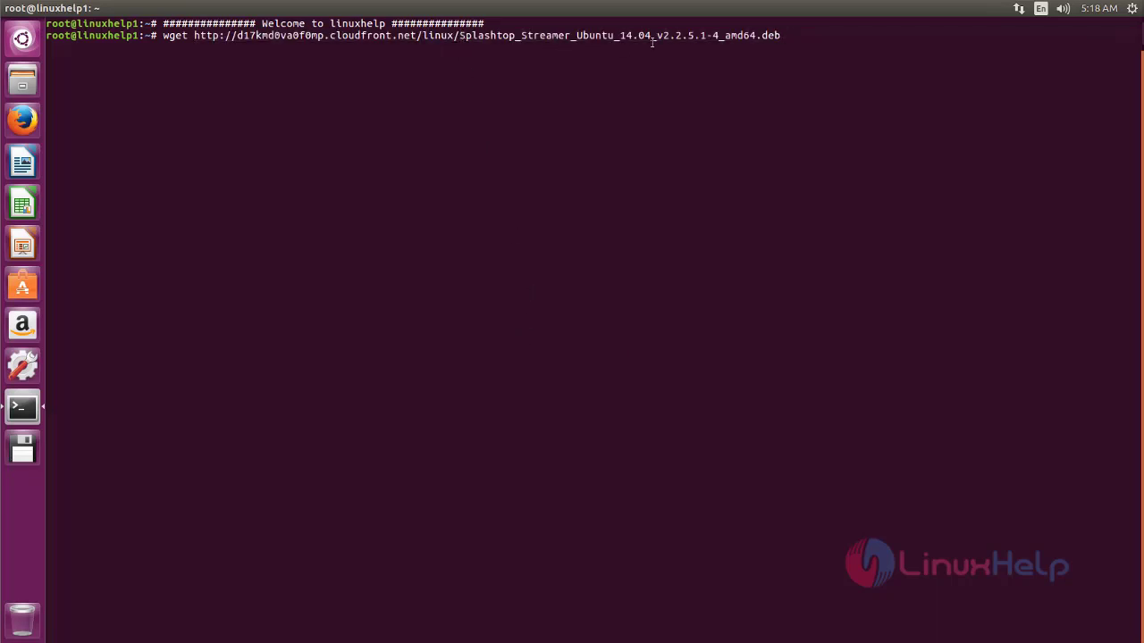
key(Return)
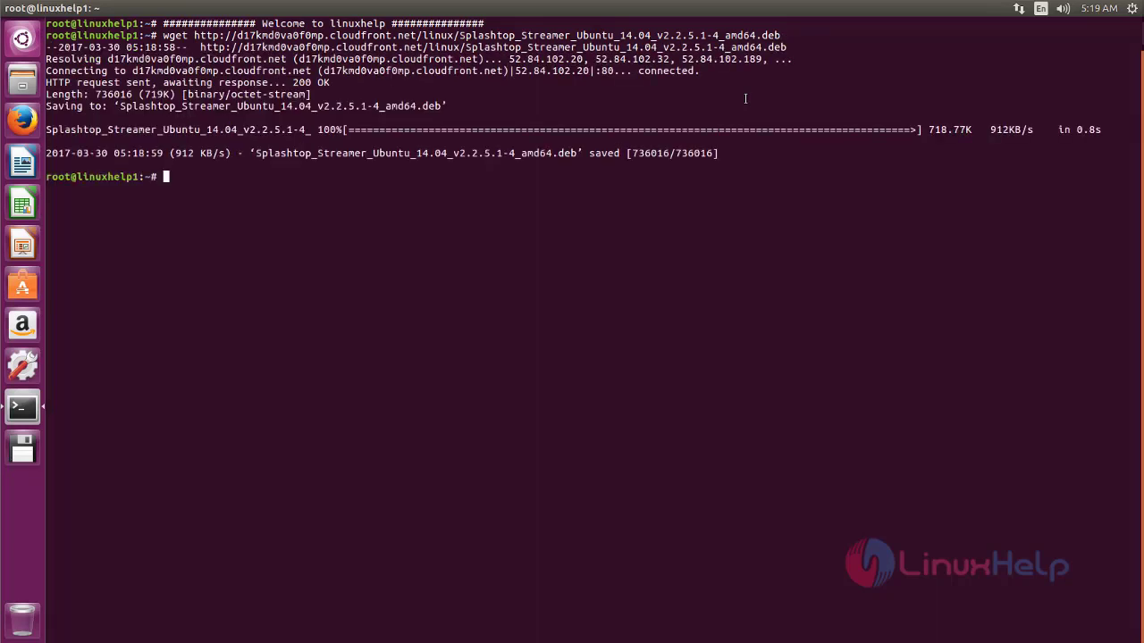
text(ls)
key(Return)
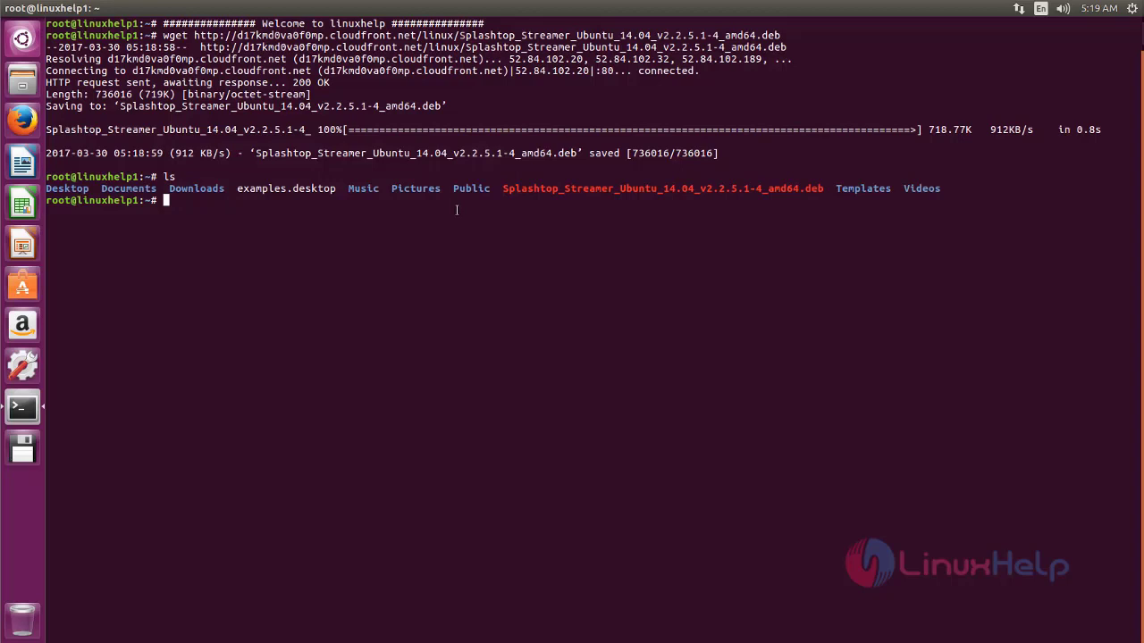
- Try to install the gdebi package with apt-get, using the -y option to answer yes automatically
text(apt-get install gdebi)
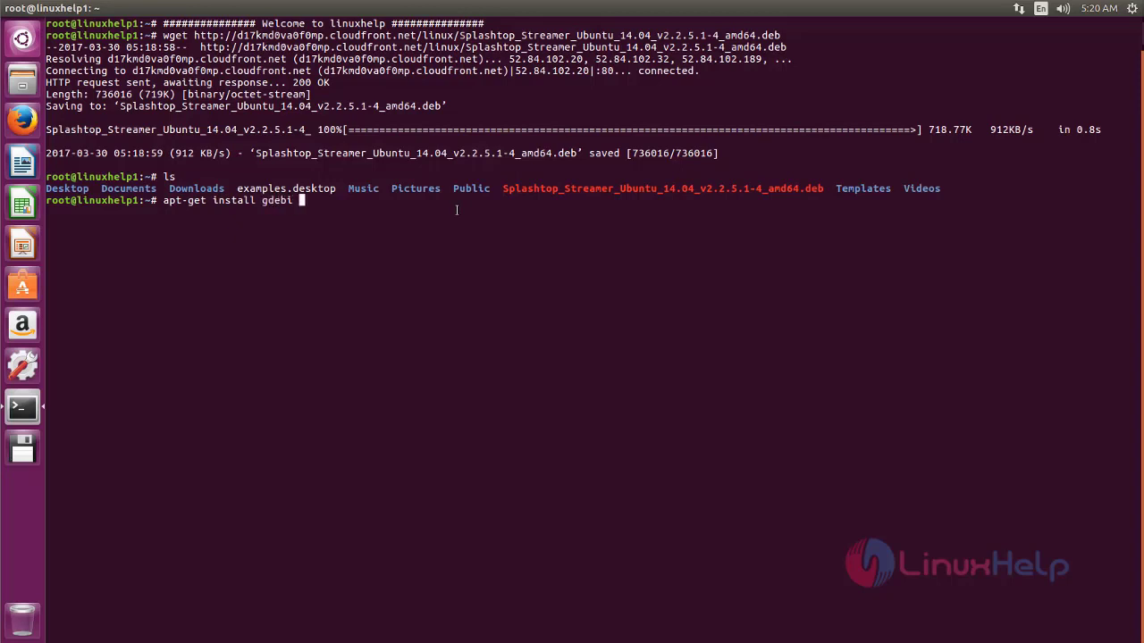
text( -y)
key(Return)
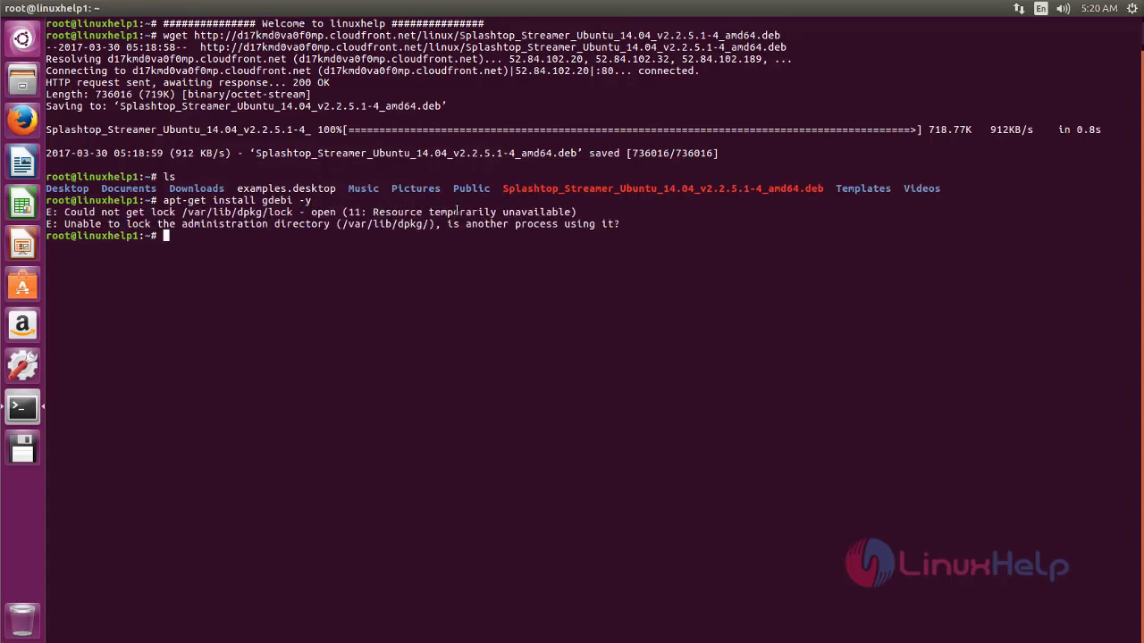
- Force-remove the lock file /var/lib/dpkg/lock with rm -rf
text(rm -rf)
double_click(231, 212)
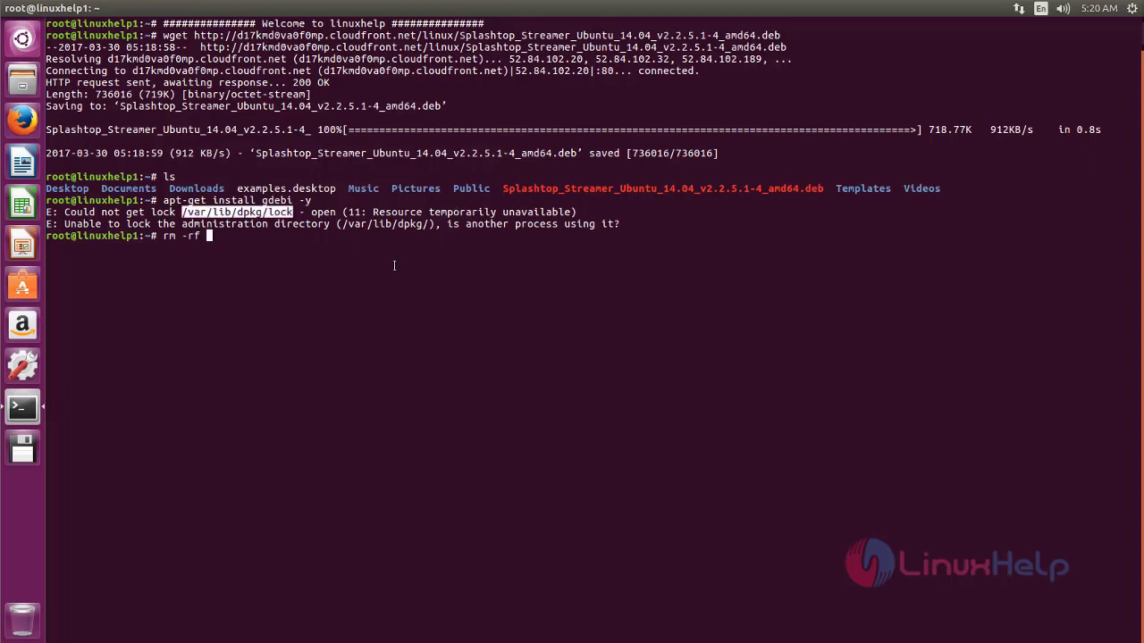
middle_click(393, 266)
key(Return)
- Rerun the apt-get installation of gdebi with the -y option
key(Up)
key(Up)
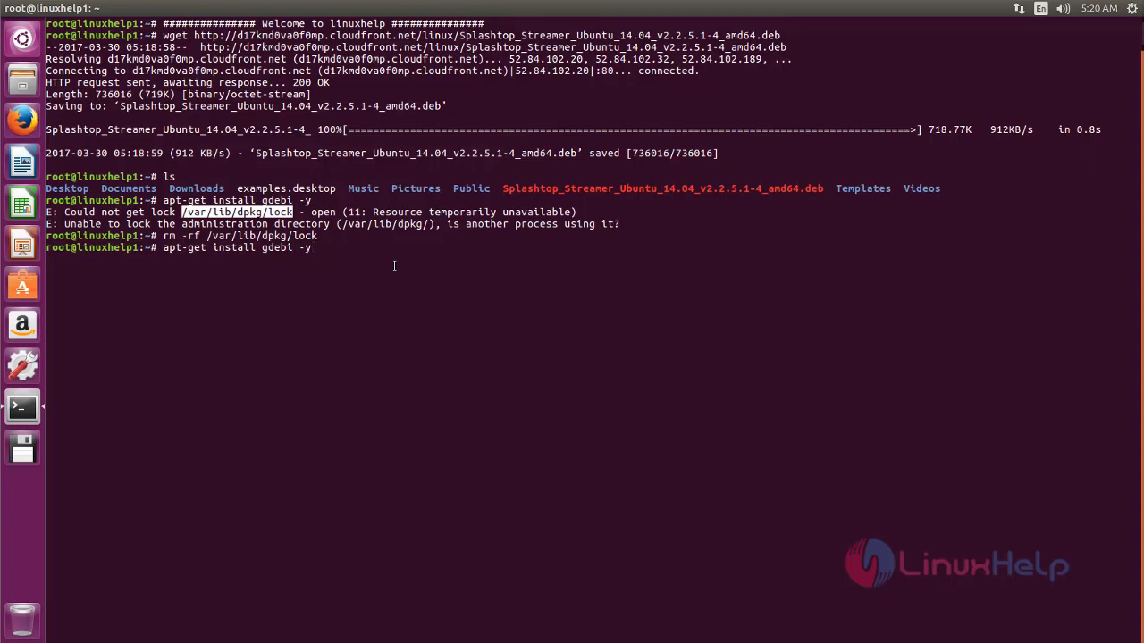
key(Return)
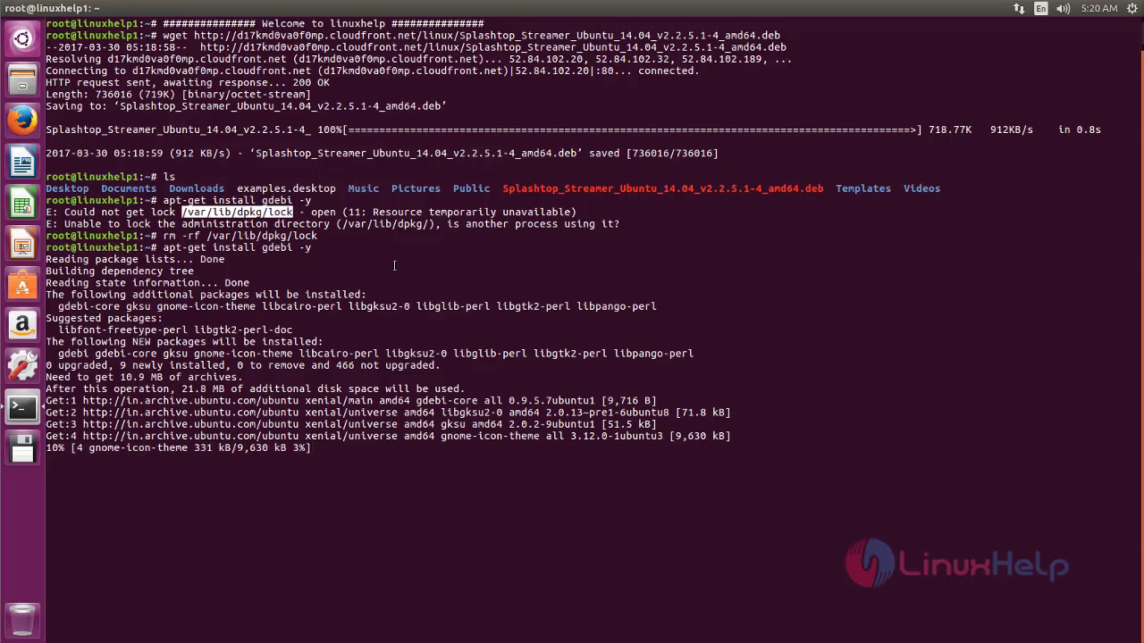
click(393, 265)
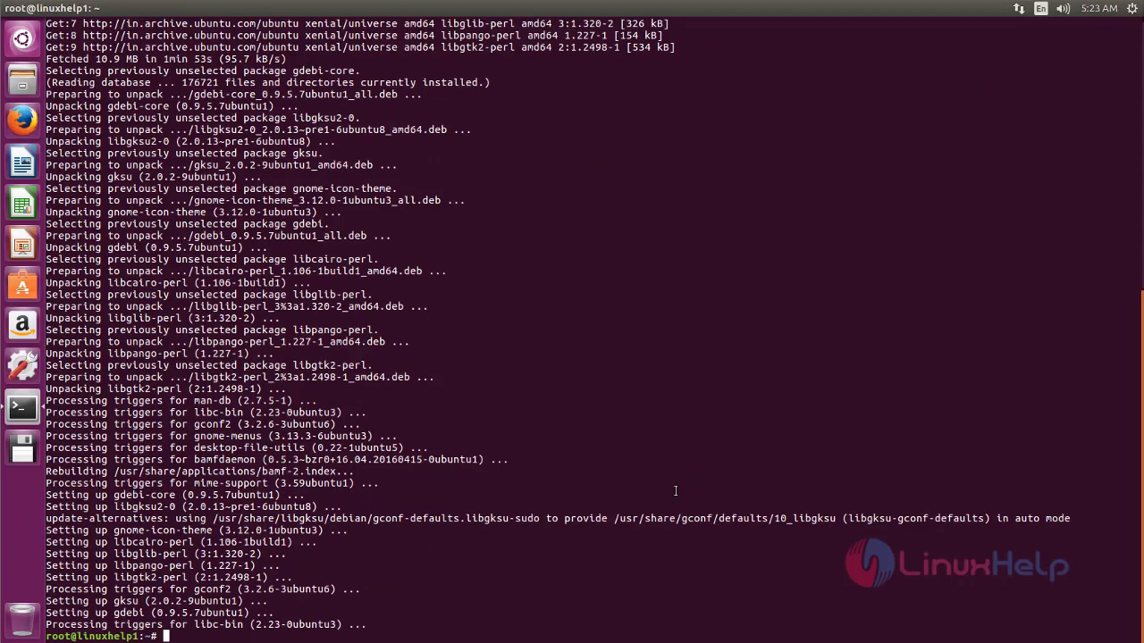
- List the files, try to install Splashtop_Streamer_Ubuntu_14.04_v2.2.5.1-4_amd64.deb with gdebi, and copy the missing dependency's name, libx264-142
text(ls)
key(Return)
text(g)
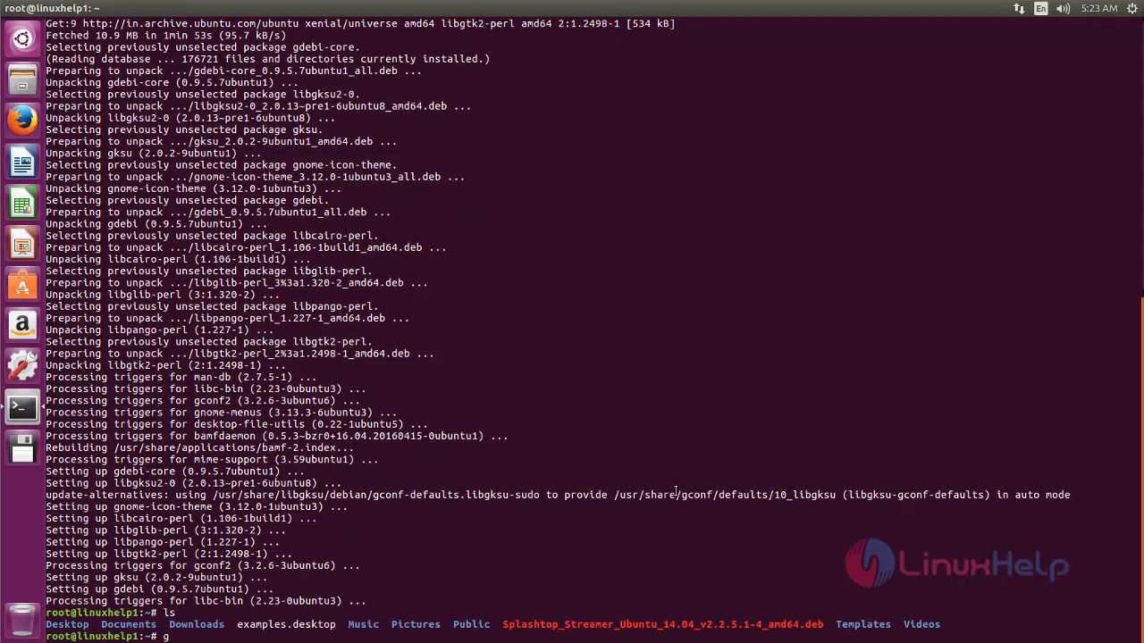
text(debi s)
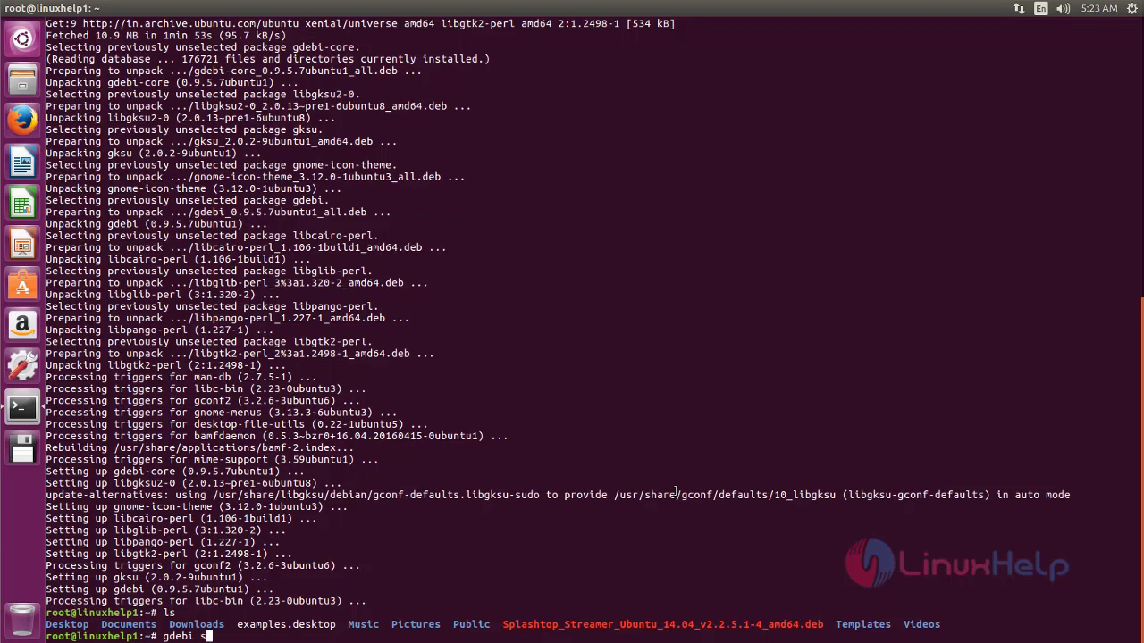
key(Tab)
key(Return)
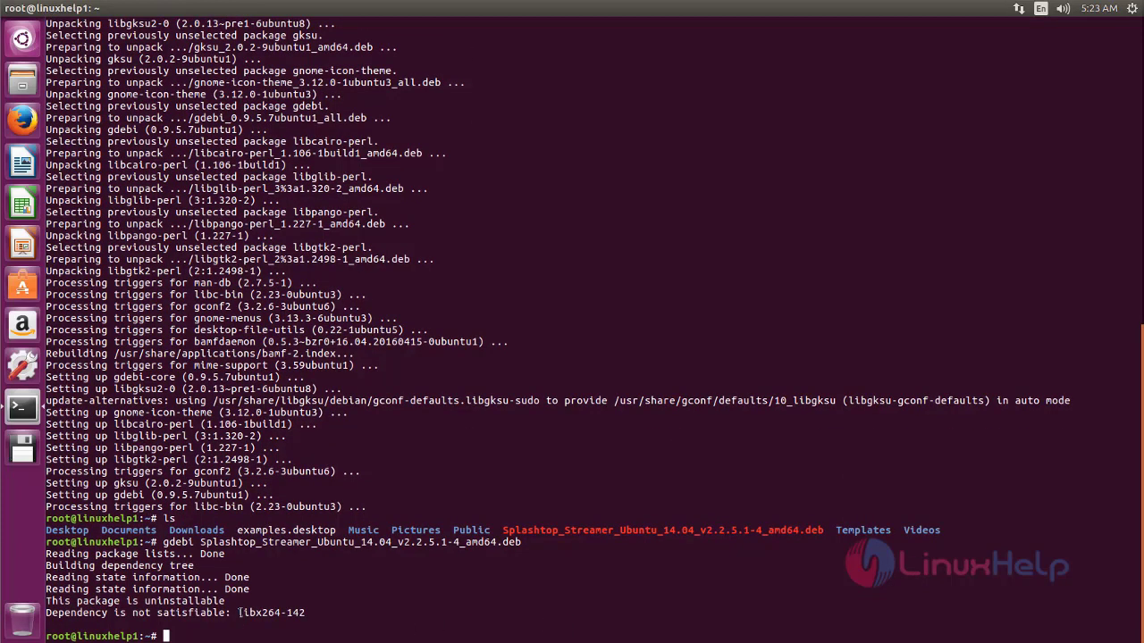
drag(240, 613, 305, 613)
key(ctrl+c)
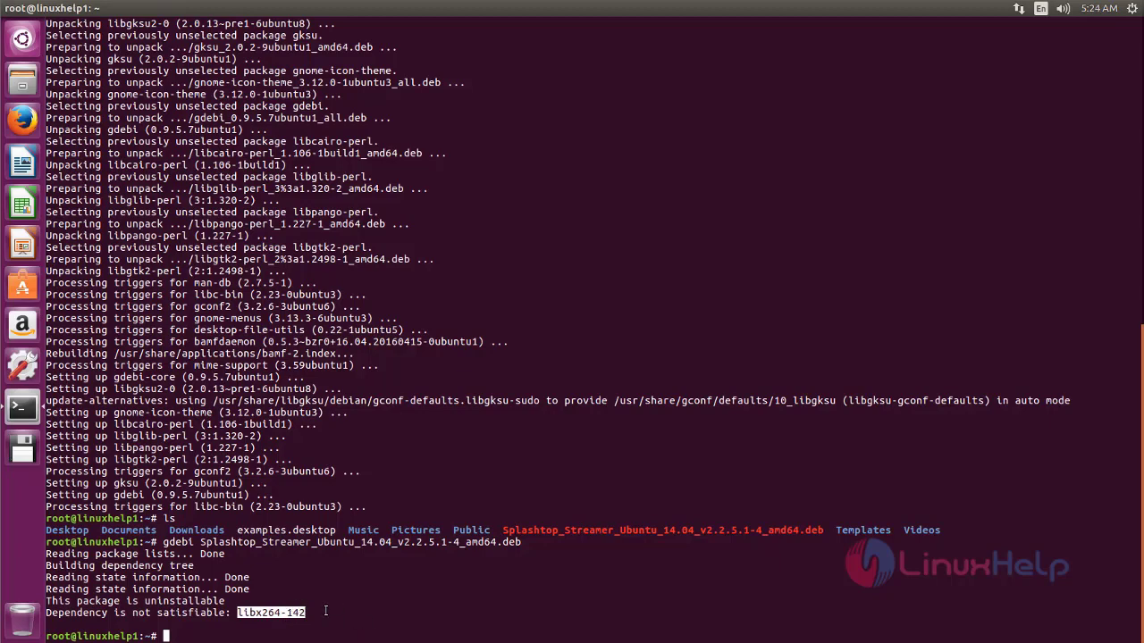
text(vim /etc/apt/sources.list)
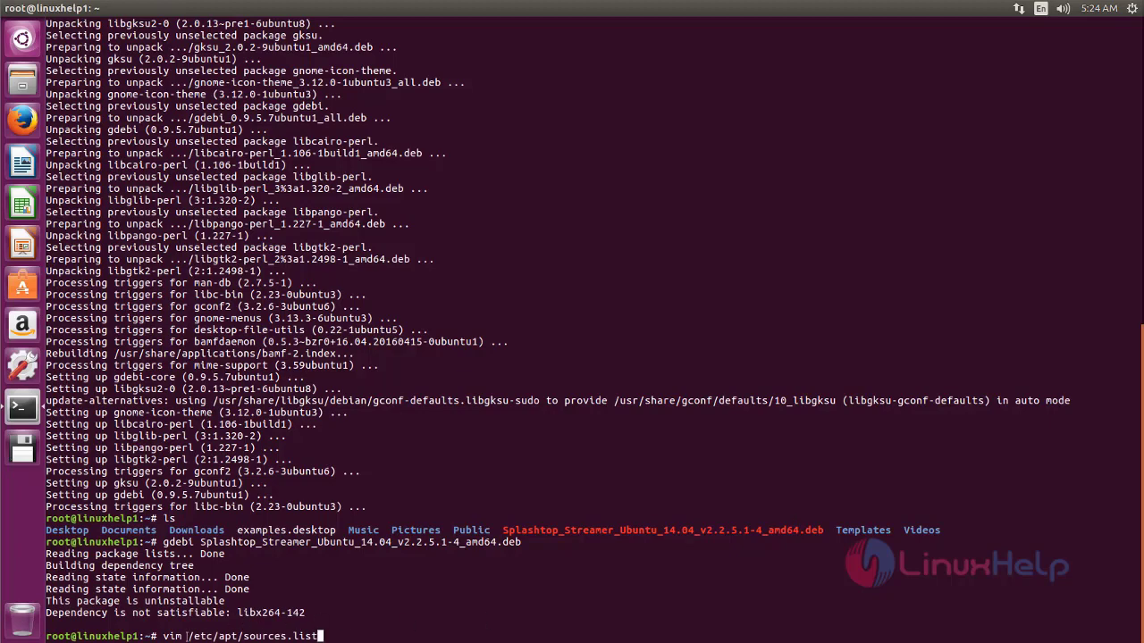
key(Return)
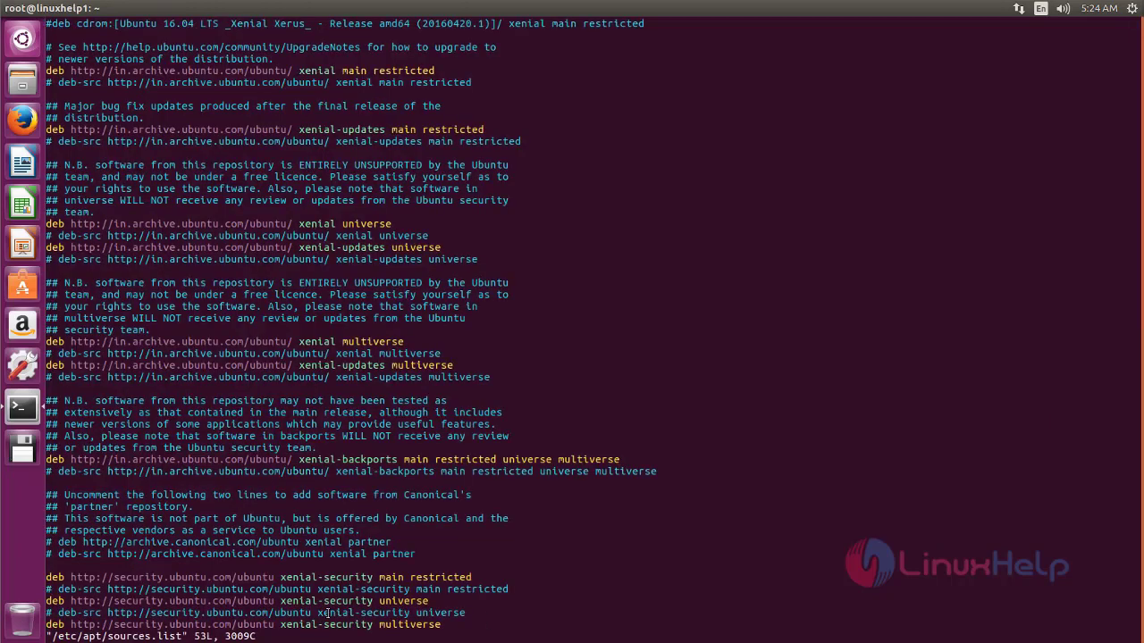
key(shift+g)
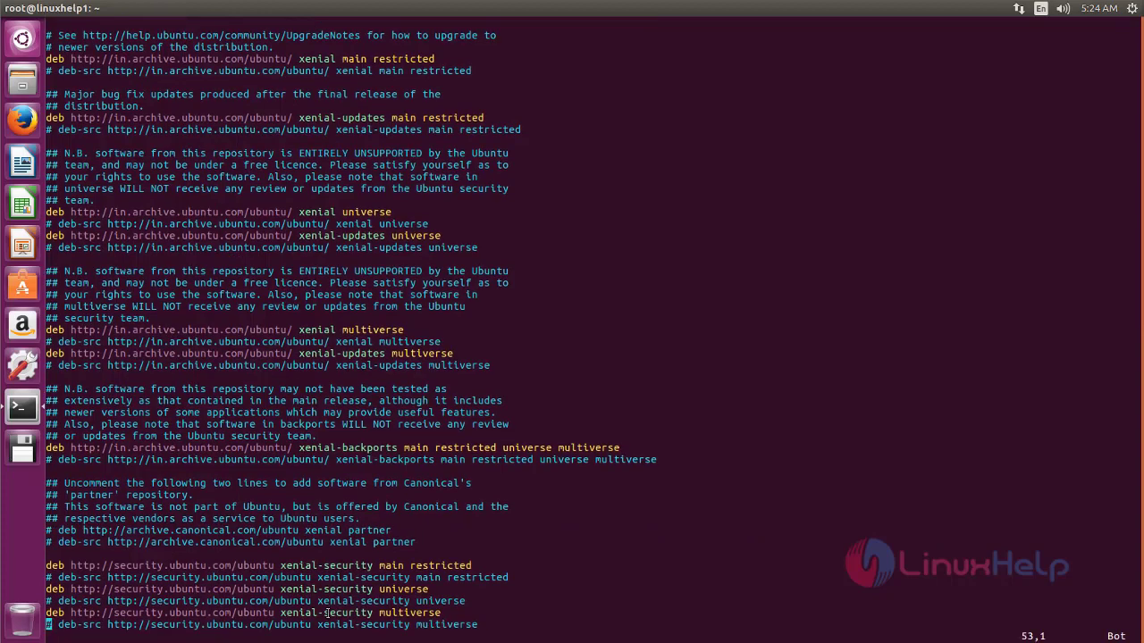
key(shift+a)
key(Return)
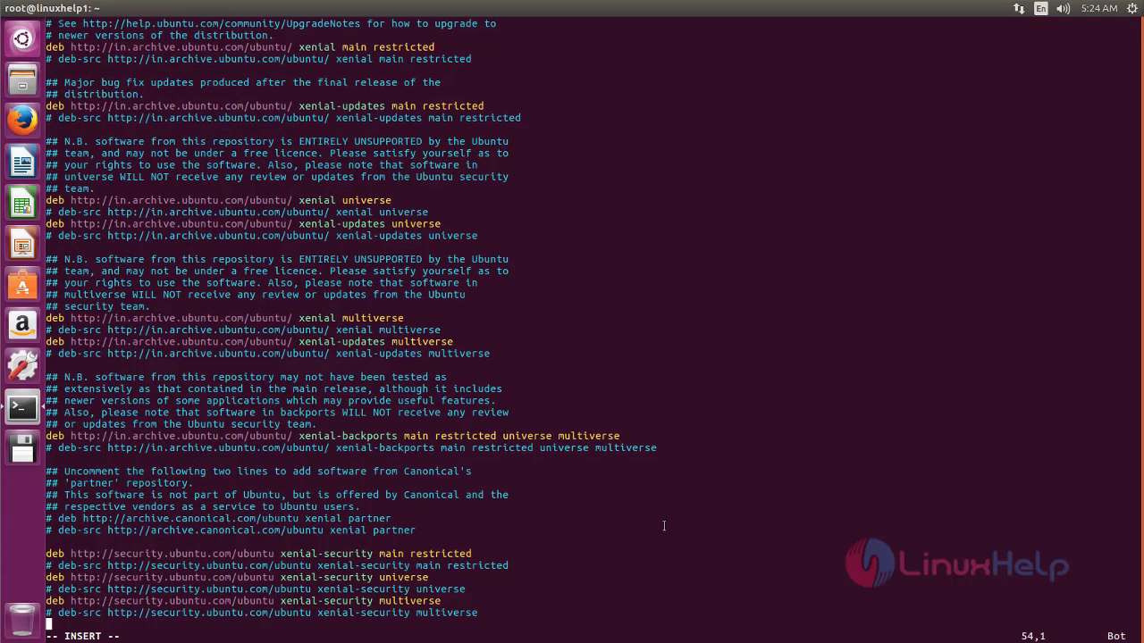
text(deb http://cz.archive.ubuntu.com/ubuntu trusty main universe)
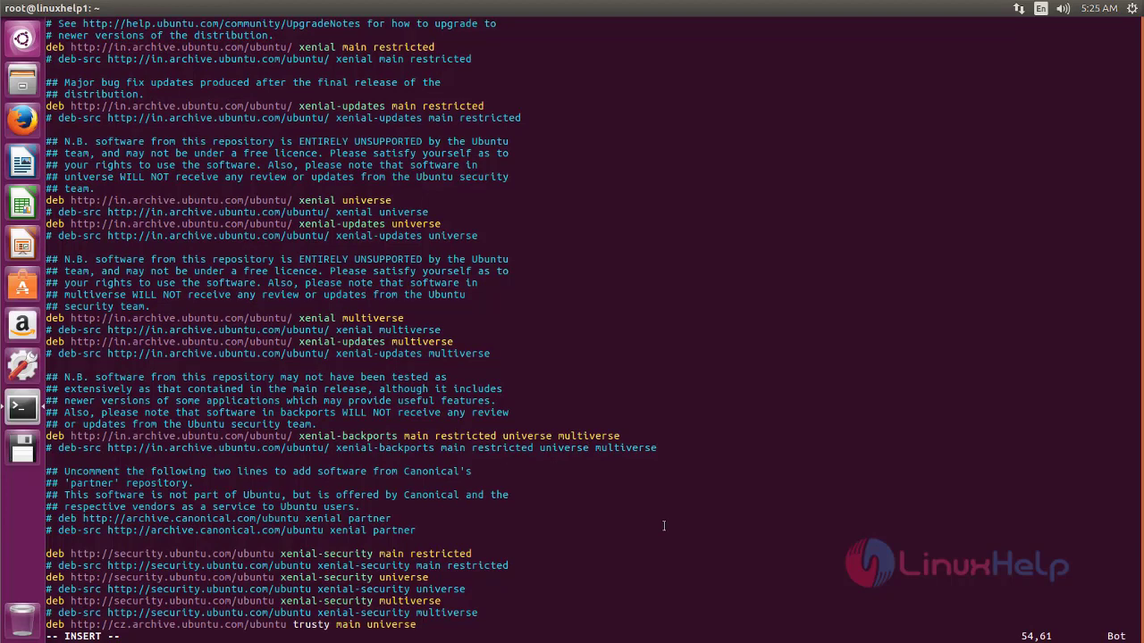
key(Escape)
text(:wq)
key(Return)
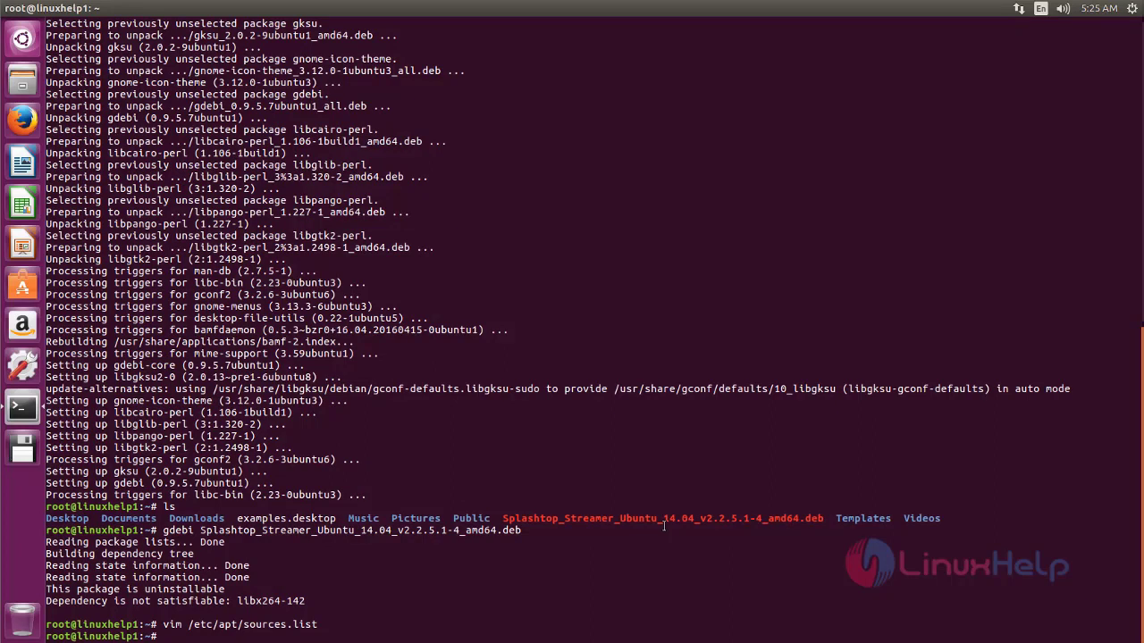
- Update the apt package lists and install libx264-142 with the -y option
text(apt-get update)
key(Return)
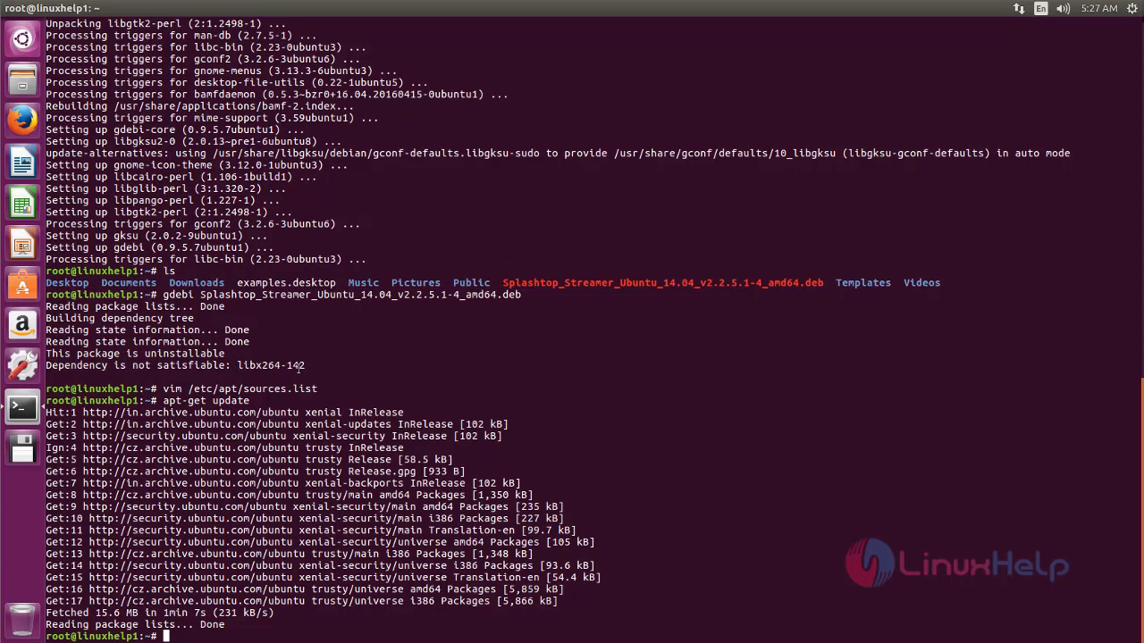
text(apt-get install)
key(ctrl+shift+v)
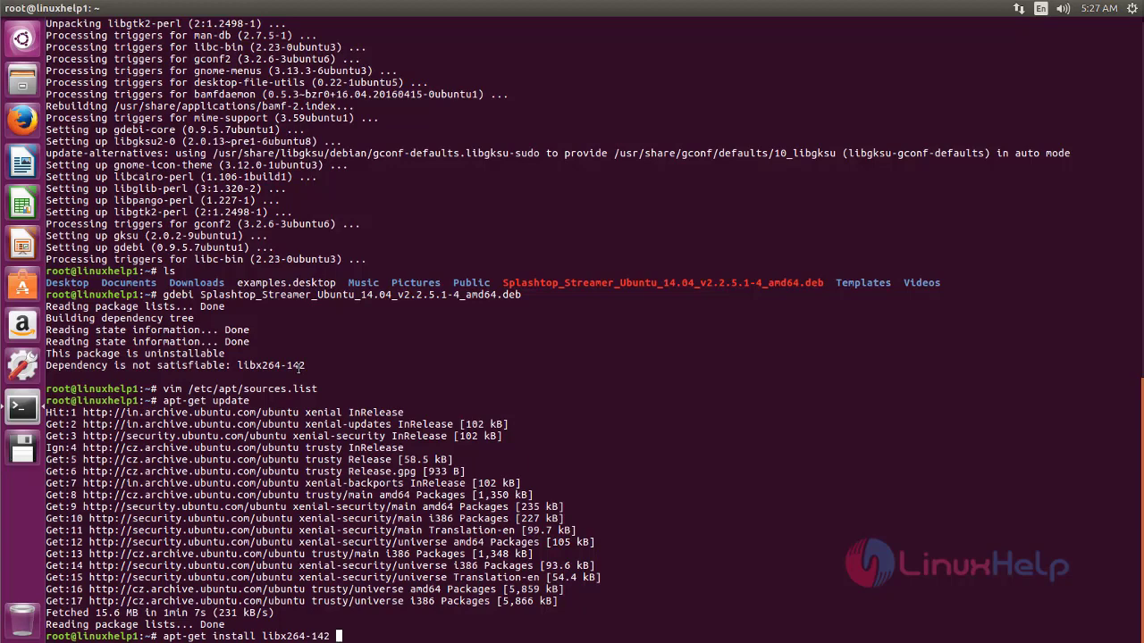
text(-y)
key(Return)
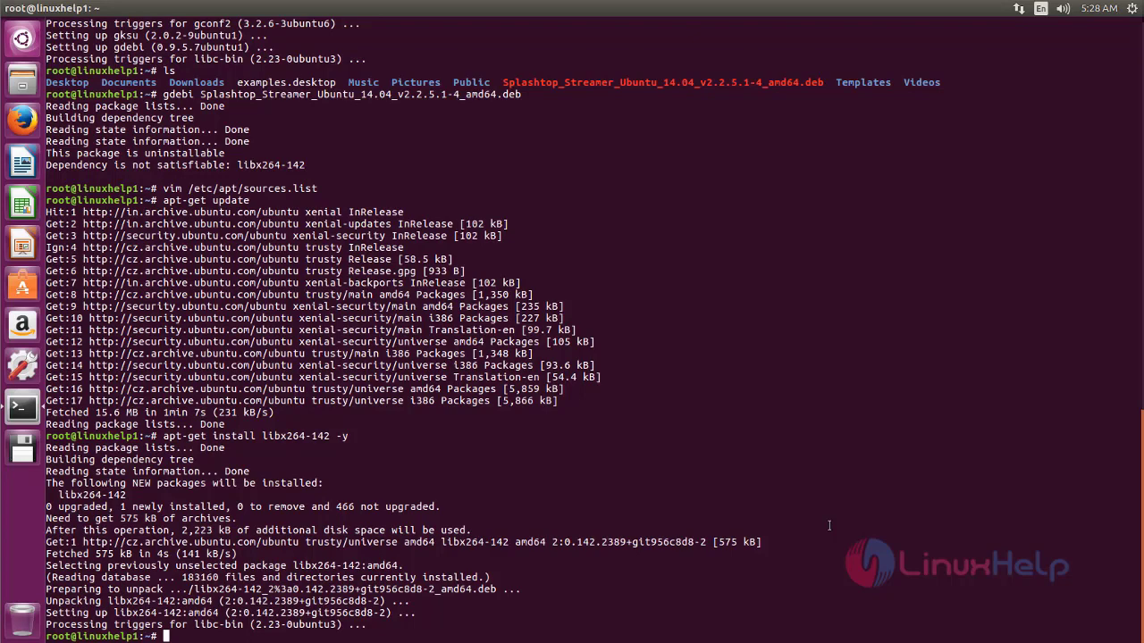
- Install Splashtop_Streamer_Ubuntu_14.04_v2.2.5.1-4_amd64.deb with gdebi, answering y to the installation question
text(gdebi S)
key(Tab)
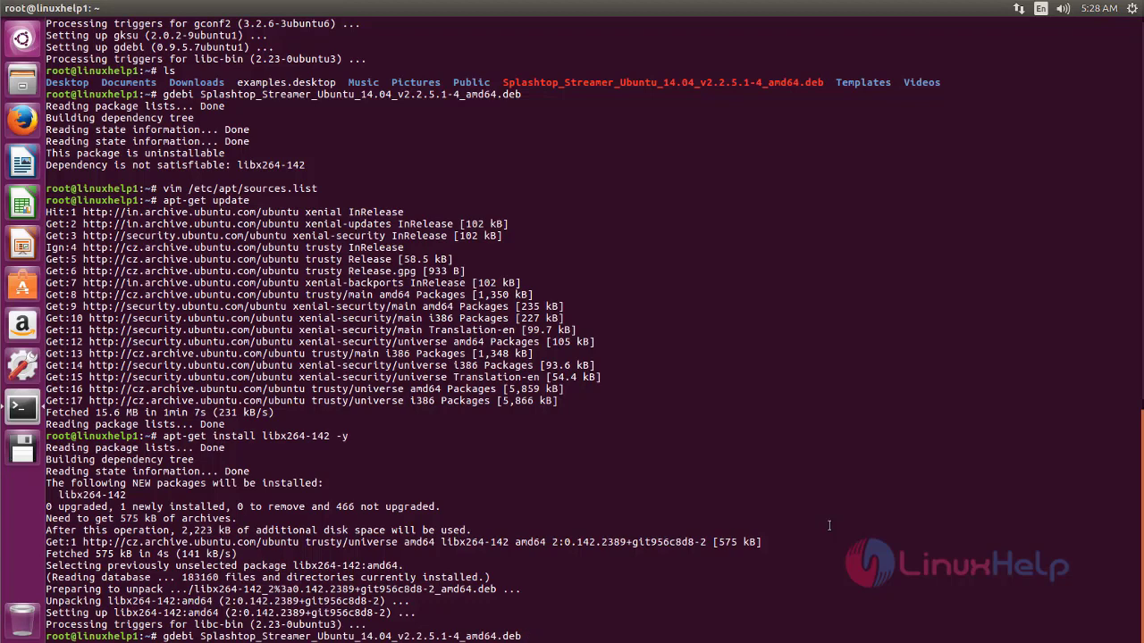
key(Return)
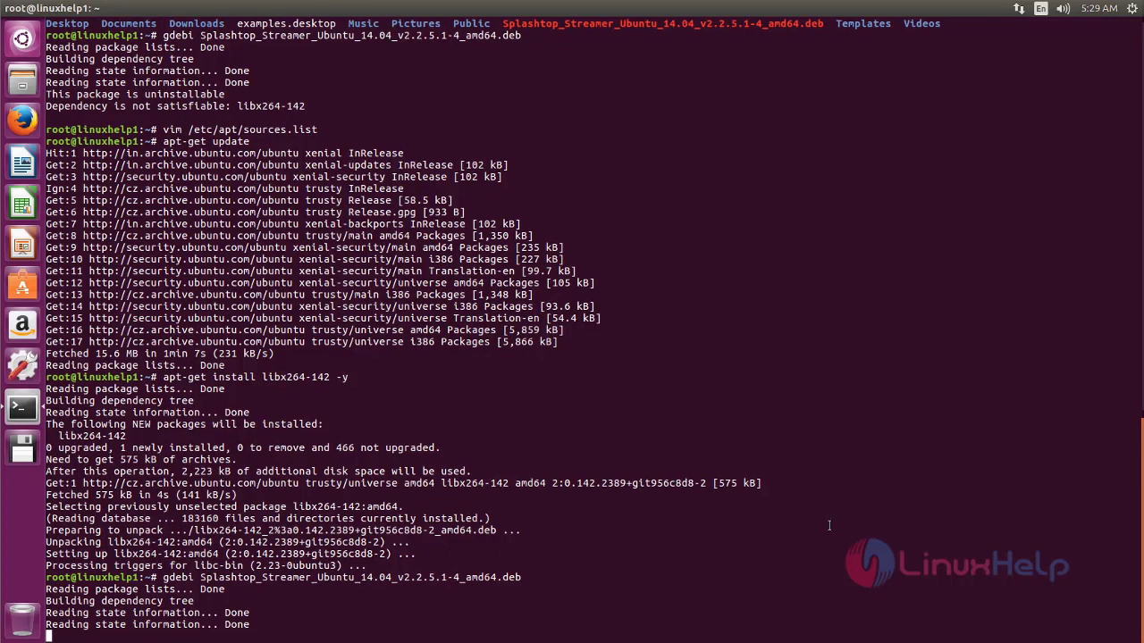
text(y)
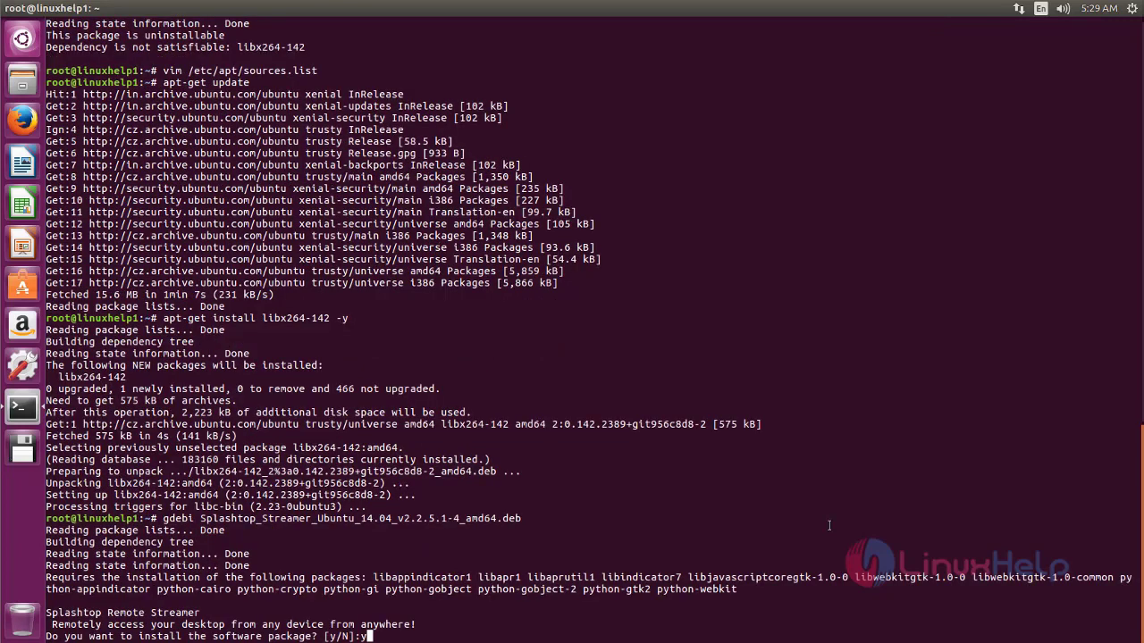
key(Return)
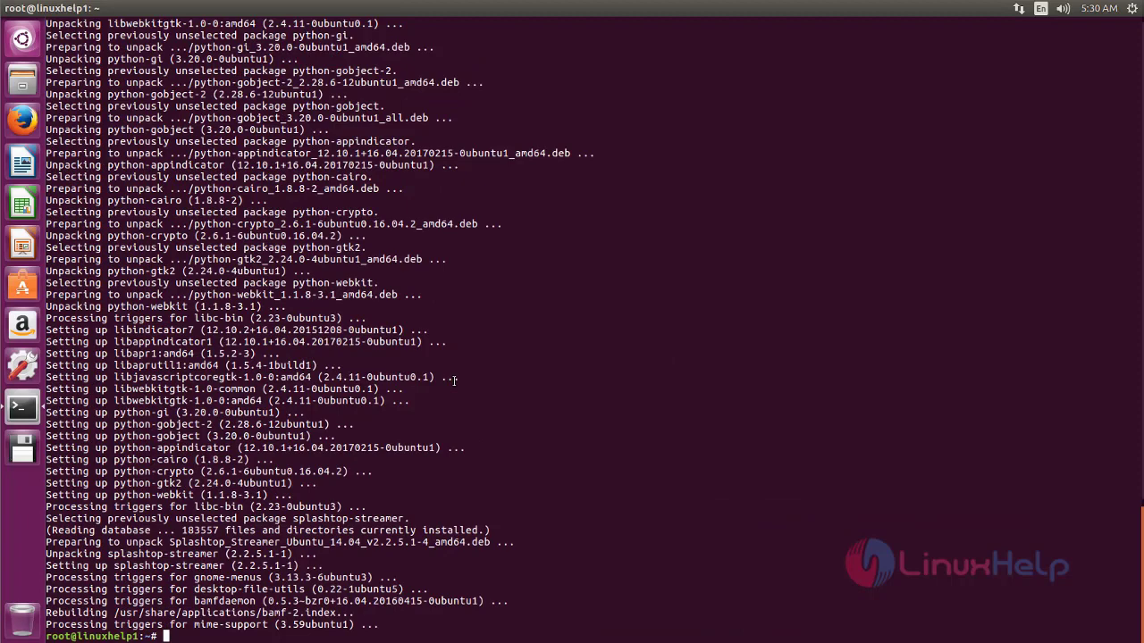
- Search the computer's applications for "spl", launch Splashtop Streamer, and accept its Terms of Service
click(22, 40)
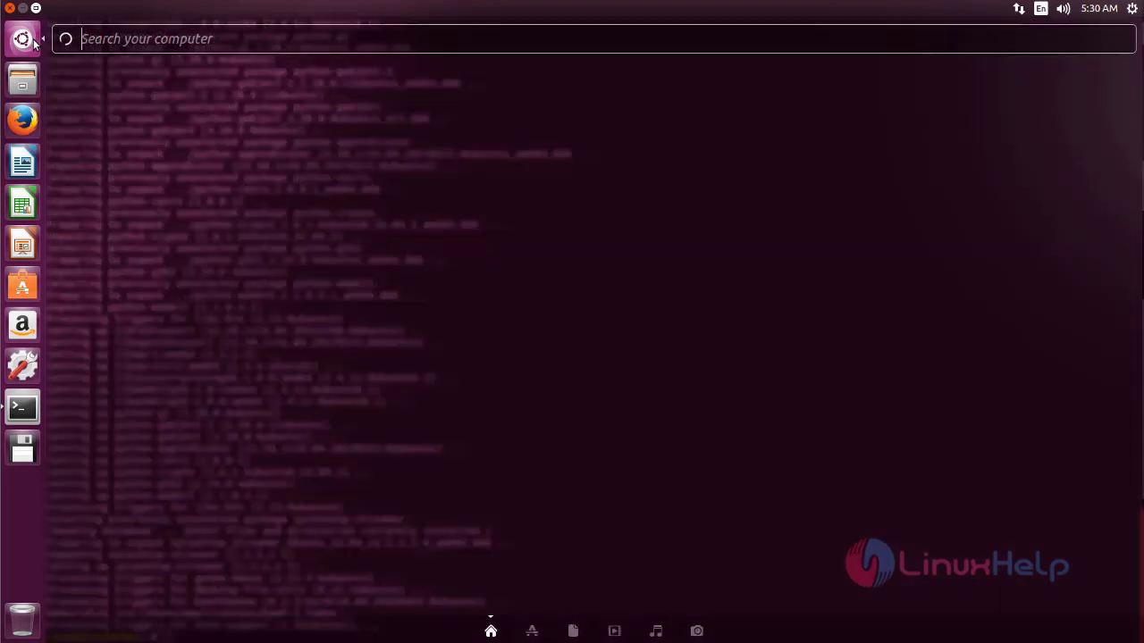
text(spl)
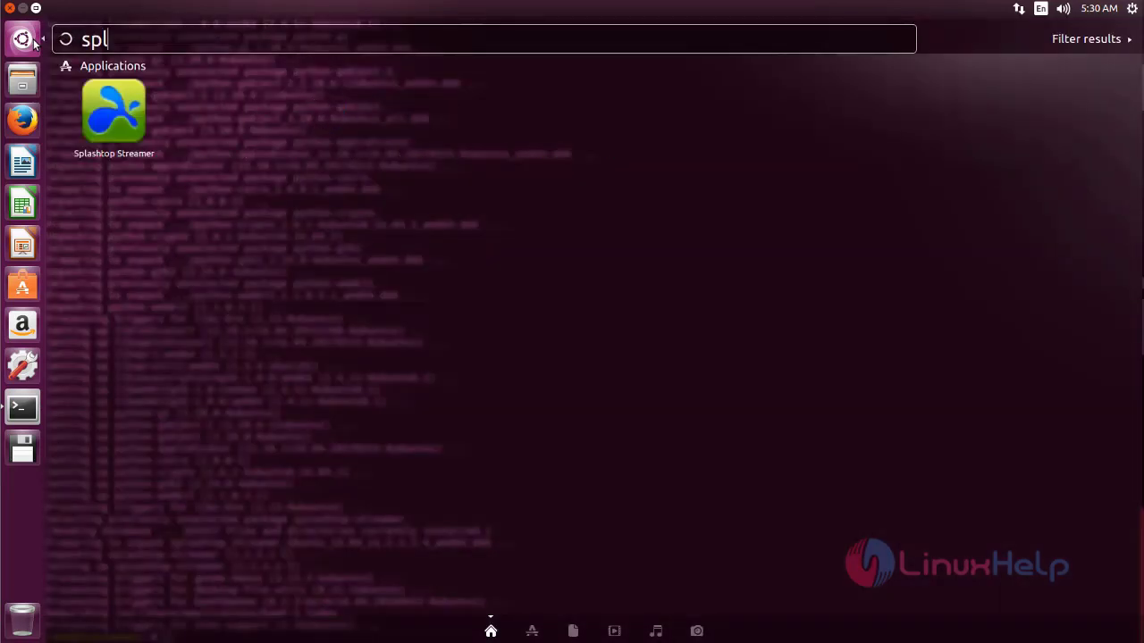
click(108, 81)
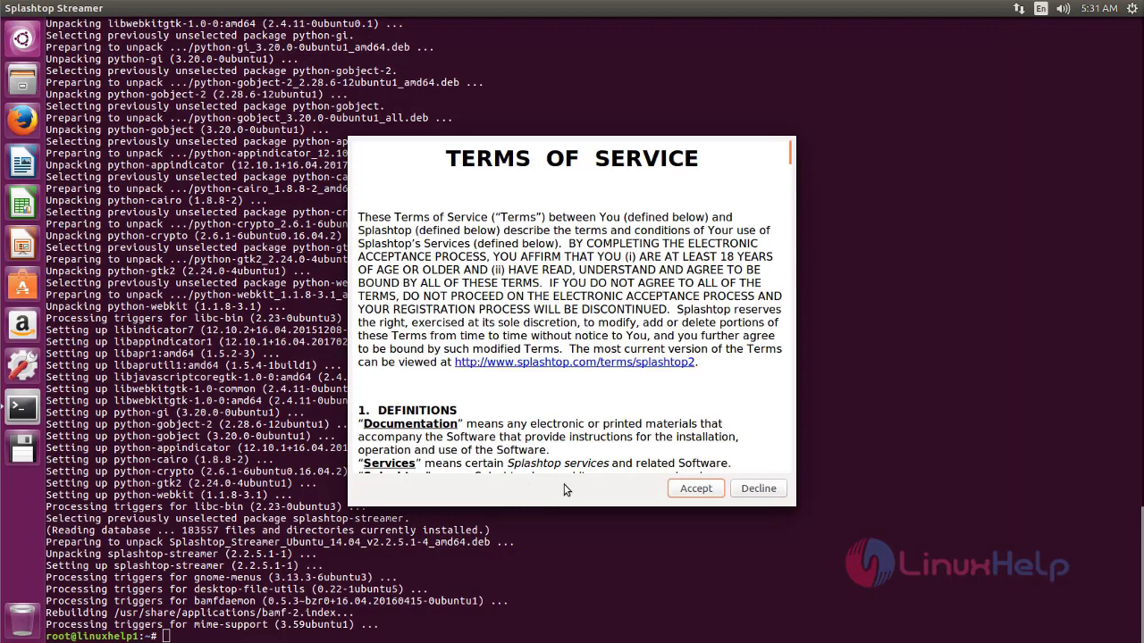
click(696, 490)
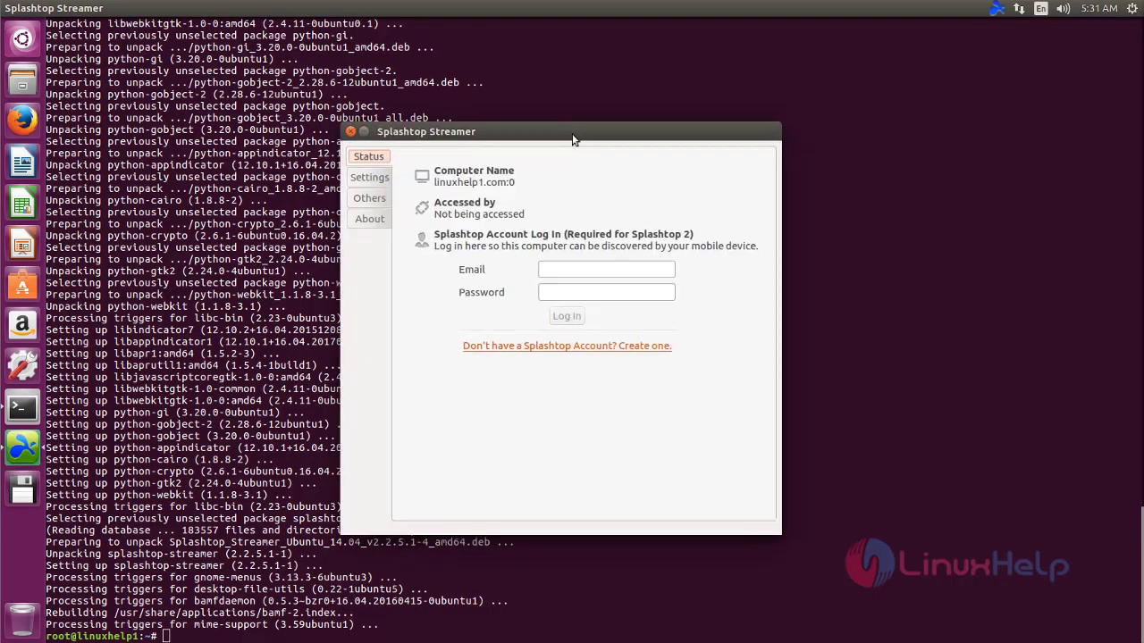